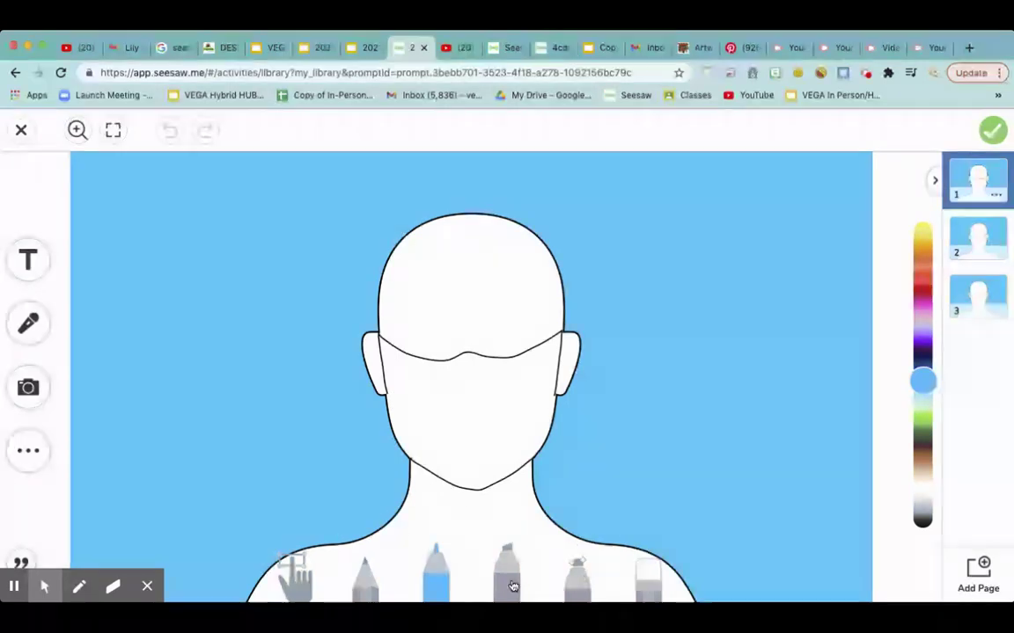
Set the marker to a large brush size and a brown colour
{"action": "left_click", "coordinate": [437, 576]}
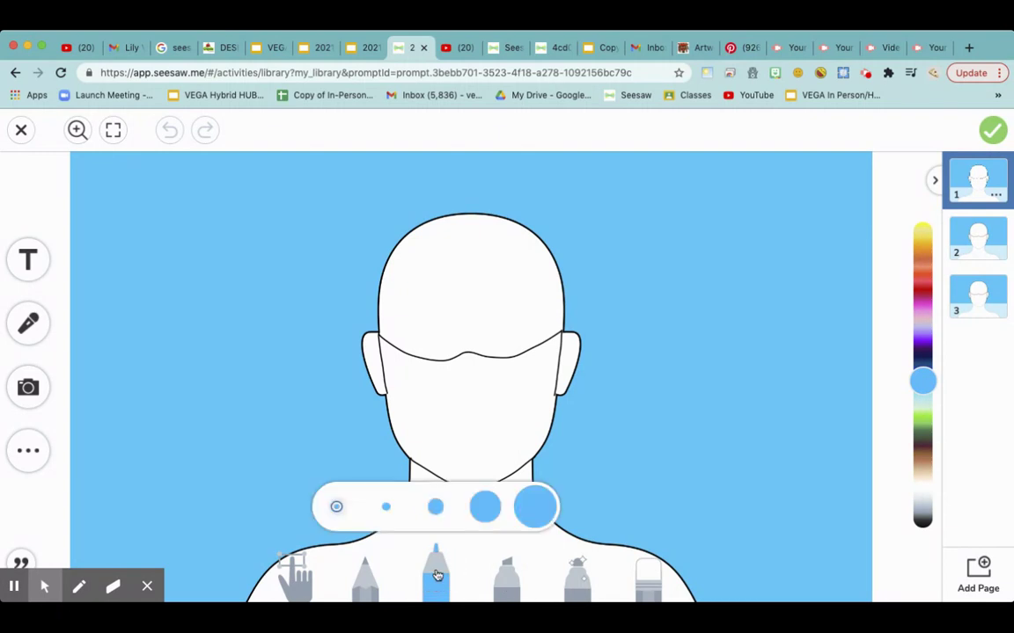
{"action": "left_click", "coordinate": [482, 515]}
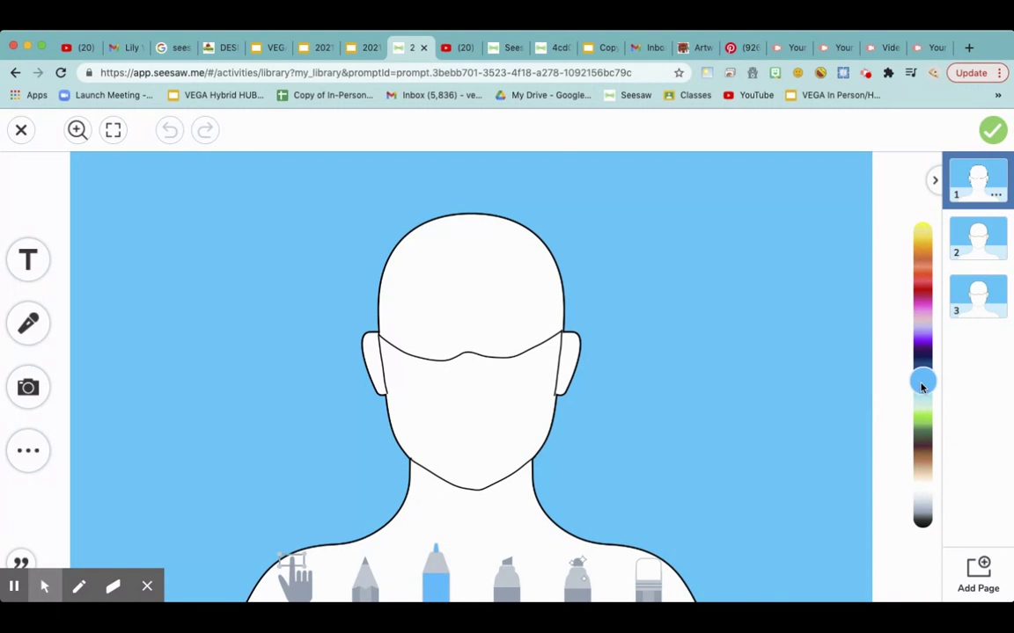
{"action": "mouse_move", "coordinate": [922, 387]}
{"action": "left_mouse_down"}
{"action": "mouse_move", "coordinate": [926, 464]}
{"action": "mouse_move", "coordinate": [915, 240]}
{"action": "mouse_move", "coordinate": [926, 462]}
{"action": "left_mouse_up"}
Fill the top of the head above the mask with brown, undoing the stray and neck strokes
{"action": "mouse_move", "coordinate": [398, 294]}
{"action": "left_mouse_down"}
{"action": "mouse_move", "coordinate": [452, 249]}
{"action": "mouse_move", "coordinate": [543, 303]}
{"action": "mouse_move", "coordinate": [526, 338]}
{"action": "mouse_move", "coordinate": [482, 342]}
{"action": "left_mouse_up"}
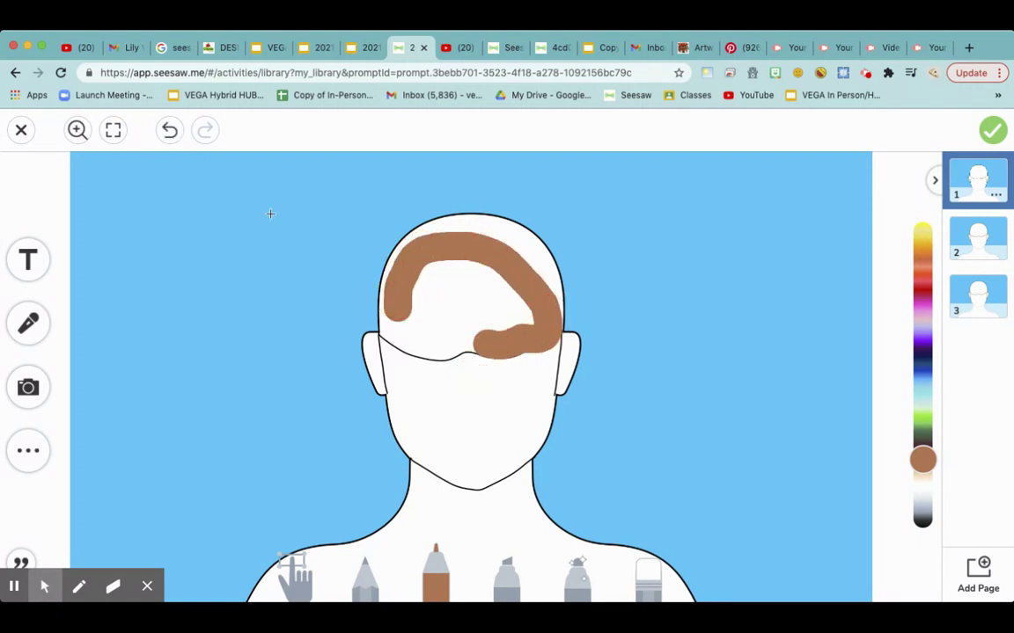
{"action": "left_click", "coordinate": [169, 131]}
{"action": "mouse_move", "coordinate": [445, 298]}
{"action": "left_mouse_down"}
{"action": "mouse_move", "coordinate": [533, 313]}
{"action": "mouse_move", "coordinate": [546, 280]}
{"action": "mouse_move", "coordinate": [530, 253]}
{"action": "mouse_move", "coordinate": [481, 233]}
{"action": "mouse_move", "coordinate": [420, 243]}
{"action": "mouse_move", "coordinate": [394, 325]}
{"action": "mouse_move", "coordinate": [416, 340]}
{"action": "mouse_move", "coordinate": [502, 342]}
{"action": "mouse_move", "coordinate": [523, 327]}
{"action": "mouse_move", "coordinate": [520, 337]}
{"action": "mouse_move", "coordinate": [544, 298]}
{"action": "mouse_move", "coordinate": [449, 269]}
{"action": "mouse_move", "coordinate": [408, 310]}
{"action": "mouse_move", "coordinate": [459, 321]}
{"action": "mouse_move", "coordinate": [391, 296]}
{"action": "mouse_move", "coordinate": [411, 253]}
{"action": "mouse_move", "coordinate": [448, 235]}
{"action": "mouse_move", "coordinate": [487, 233]}
{"action": "mouse_move", "coordinate": [534, 258]}
{"action": "mouse_move", "coordinate": [543, 276]}
{"action": "mouse_move", "coordinate": [461, 265]}
{"action": "mouse_move", "coordinate": [420, 273]}
{"action": "mouse_move", "coordinate": [428, 316]}
{"action": "left_mouse_up"}
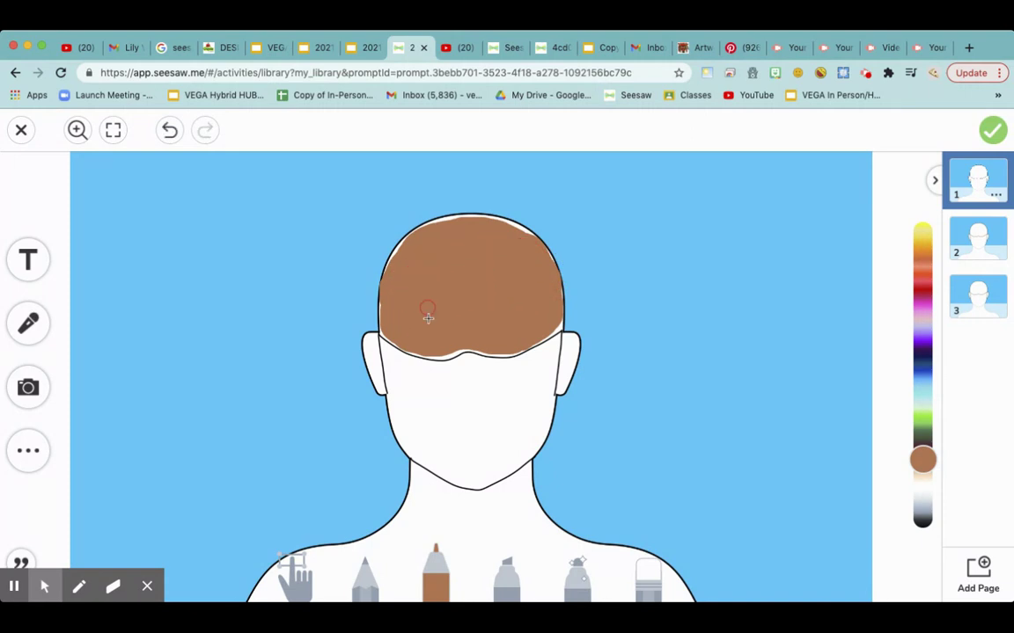
{"action": "left_click_drag", "start_coordinate": [412, 469], "coordinate": [464, 498]}
{"action": "left_click", "coordinate": [169, 130]}
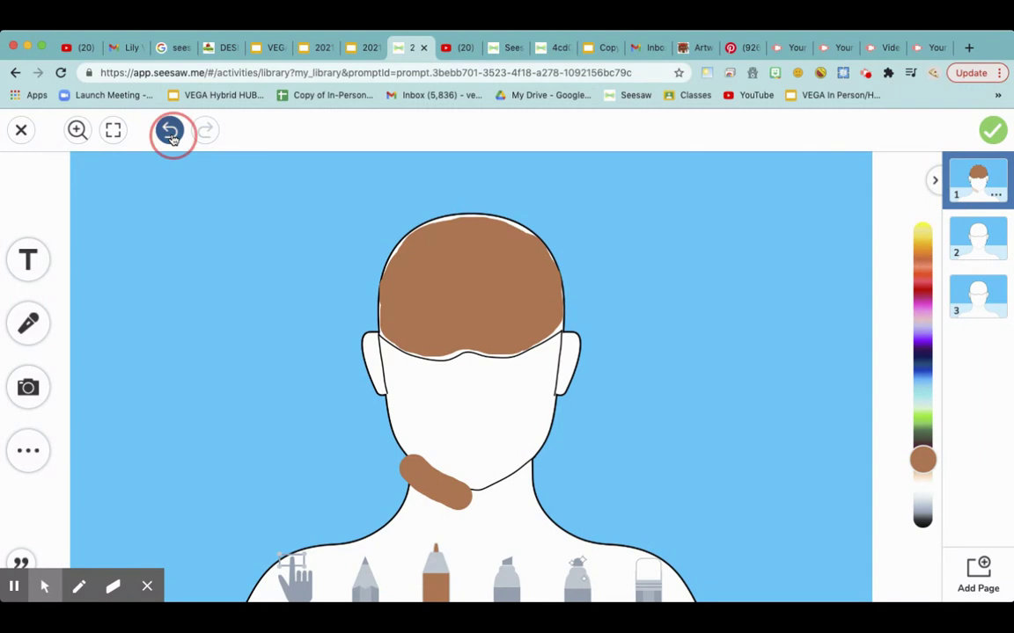
Paint the neck below the chin brown with a medium marker, then pick a larger size
{"action": "left_click", "coordinate": [434, 581]}
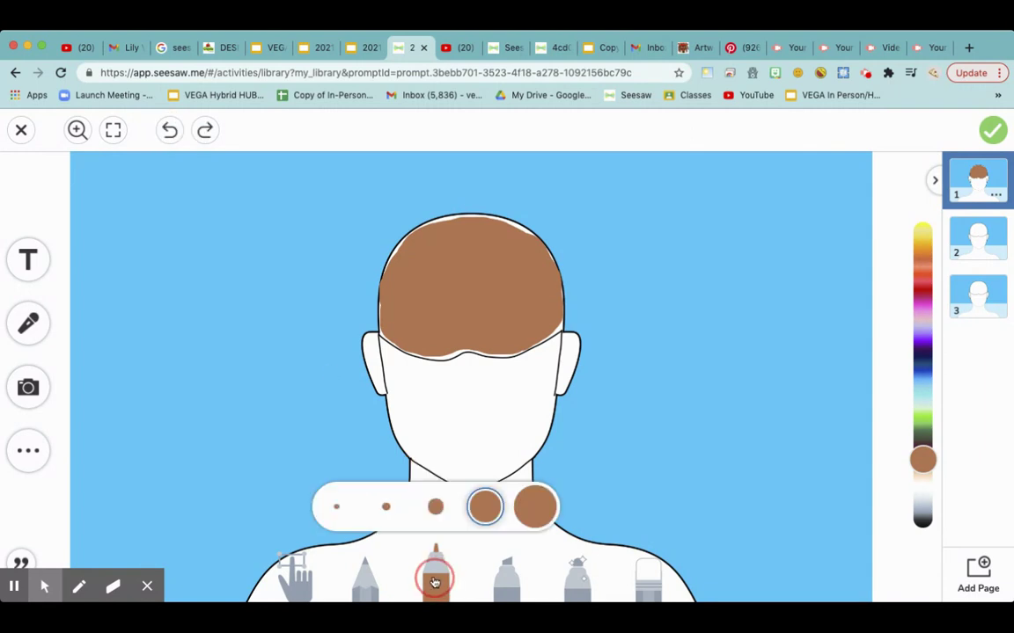
{"action": "left_click", "coordinate": [435, 510]}
{"action": "mouse_move", "coordinate": [414, 471]}
{"action": "left_mouse_down"}
{"action": "mouse_move", "coordinate": [482, 498]}
{"action": "mouse_move", "coordinate": [525, 471]}
{"action": "mouse_move", "coordinate": [475, 499]}
{"action": "mouse_move", "coordinate": [419, 476]}
{"action": "mouse_move", "coordinate": [387, 534]}
{"action": "mouse_move", "coordinate": [369, 546]}
{"action": "mouse_move", "coordinate": [444, 587]}
{"action": "mouse_move", "coordinate": [553, 535]}
{"action": "mouse_move", "coordinate": [536, 566]}
{"action": "mouse_move", "coordinate": [450, 587]}
{"action": "mouse_move", "coordinate": [482, 592]}
{"action": "mouse_move", "coordinate": [536, 575]}
{"action": "mouse_move", "coordinate": [570, 544]}
{"action": "mouse_move", "coordinate": [534, 504]}
{"action": "mouse_move", "coordinate": [531, 472]}
{"action": "mouse_move", "coordinate": [547, 520]}
{"action": "mouse_move", "coordinate": [571, 539]}
{"action": "mouse_move", "coordinate": [518, 538]}
{"action": "mouse_move", "coordinate": [447, 558]}
{"action": "mouse_move", "coordinate": [471, 535]}
{"action": "mouse_move", "coordinate": [514, 519]}
{"action": "mouse_move", "coordinate": [520, 500]}
{"action": "mouse_move", "coordinate": [453, 510]}
{"action": "mouse_move", "coordinate": [418, 502]}
{"action": "mouse_move", "coordinate": [396, 547]}
{"action": "mouse_move", "coordinate": [486, 570]}
{"action": "mouse_move", "coordinate": [426, 549]}
{"action": "mouse_move", "coordinate": [446, 526]}
{"action": "mouse_move", "coordinate": [430, 502]}
{"action": "mouse_move", "coordinate": [512, 499]}
{"action": "mouse_move", "coordinate": [480, 511]}
{"action": "mouse_move", "coordinate": [424, 487]}
{"action": "left_mouse_up"}
{"action": "left_click", "coordinate": [393, 533]}
{"action": "left_click", "coordinate": [436, 459]}
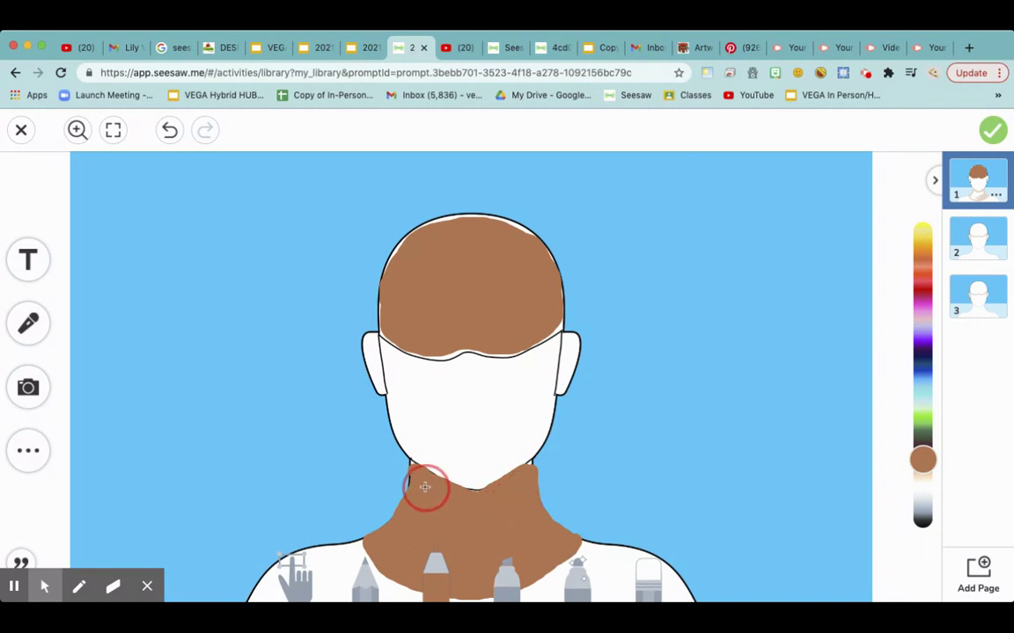
Add a circle shape from the Shapes collection to the drawing
{"action": "left_click", "coordinate": [29, 450]}
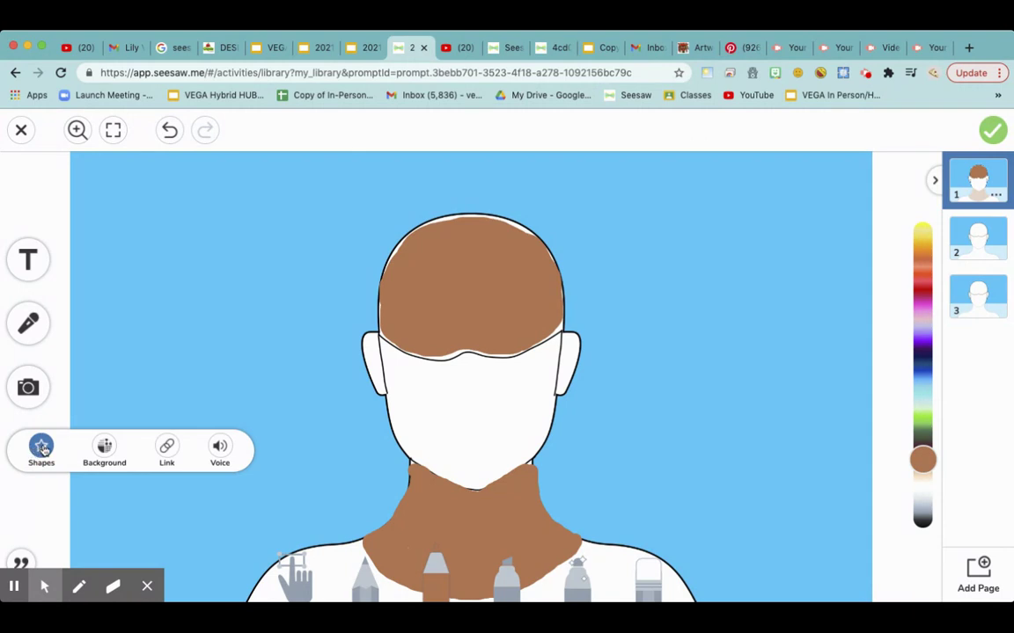
{"action": "left_click", "coordinate": [41, 448]}
{"action": "left_click", "coordinate": [41, 450]}
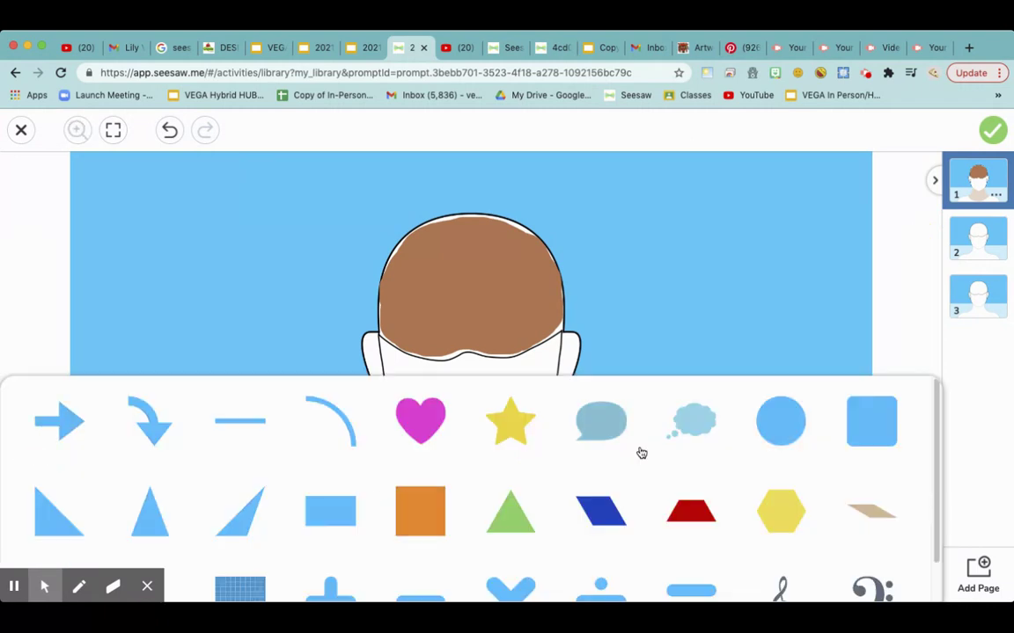
{"action": "left_click", "coordinate": [781, 422]}
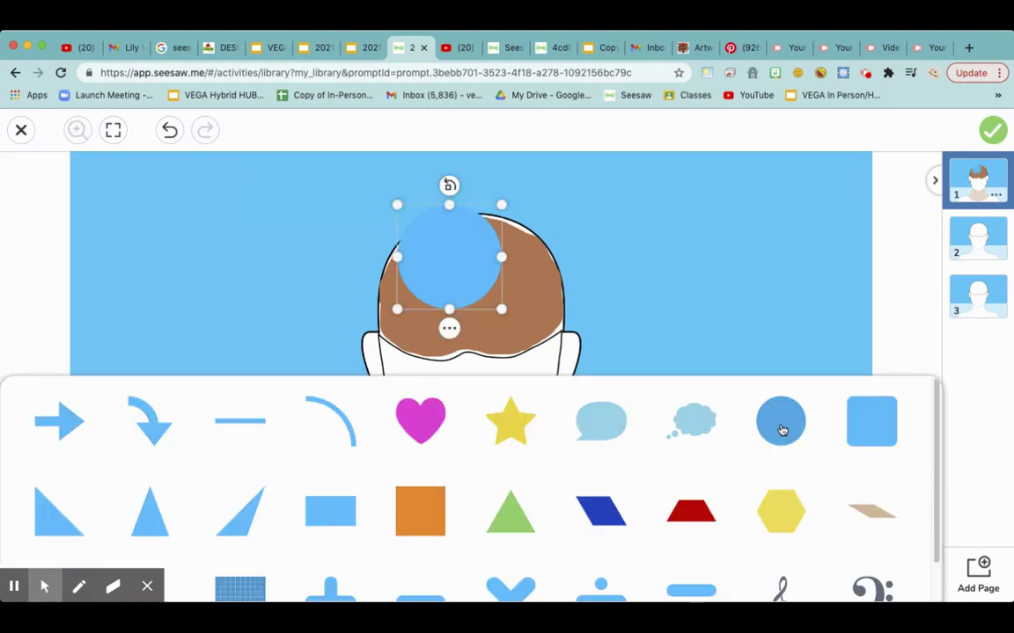
{"action": "left_click", "coordinate": [606, 309]}
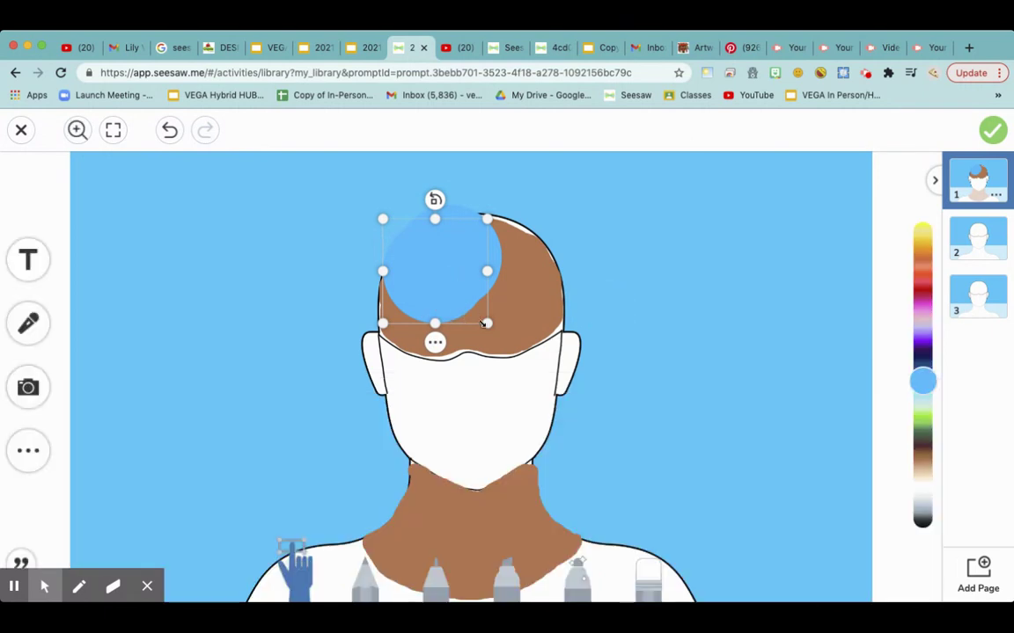
Shrink the circle to eye size and place it on the left of the head
{"action": "mouse_move", "coordinate": [487, 325]}
{"action": "left_mouse_down"}
{"action": "mouse_move", "coordinate": [415, 254]}
{"action": "mouse_move", "coordinate": [412, 281]}
{"action": "mouse_move", "coordinate": [508, 311]}
{"action": "mouse_move", "coordinate": [507, 329]}
{"action": "left_mouse_up"}
{"action": "left_click_drag", "start_coordinate": [450, 272], "coordinate": [433, 310]}
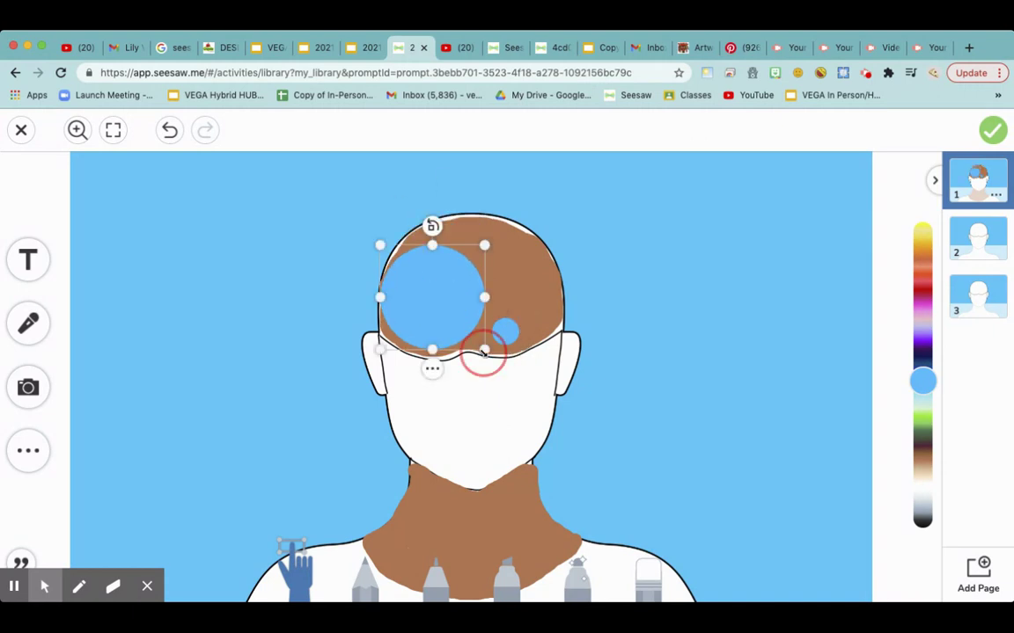
{"action": "left_click_drag", "start_coordinate": [484, 352], "coordinate": [442, 333]}
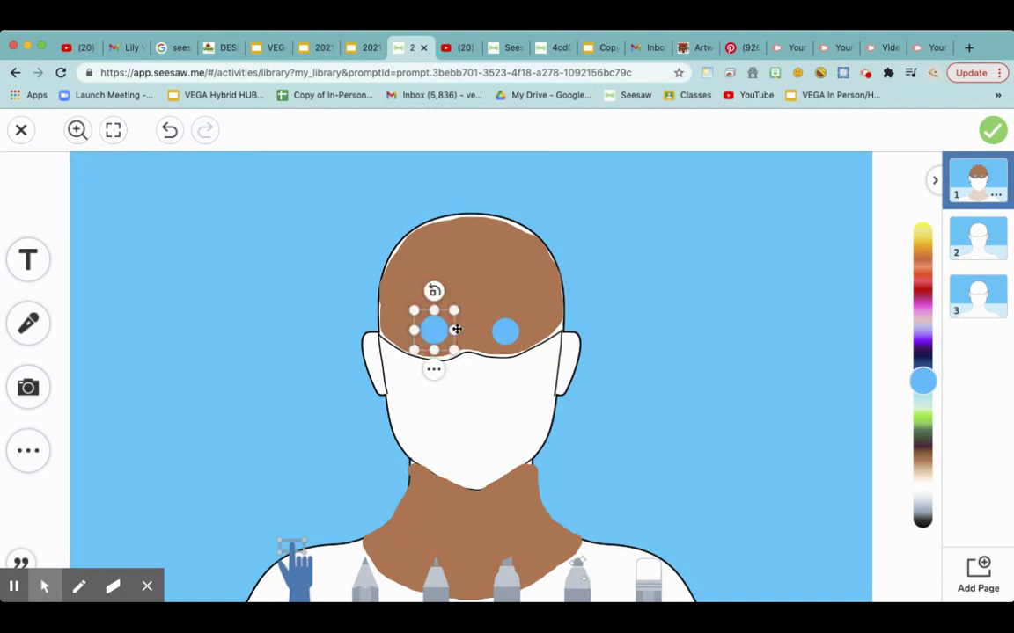
Recolour both eye circles green and slightly enlarge the right one
{"action": "left_click_drag", "start_coordinate": [916, 384], "coordinate": [922, 424]}
{"action": "left_click", "coordinate": [510, 334]}
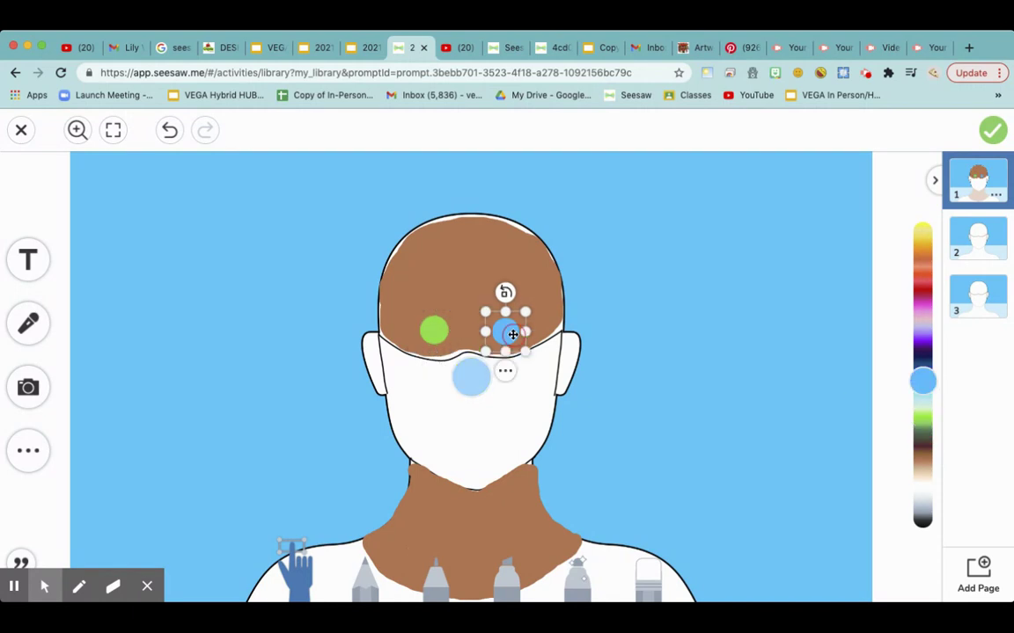
{"action": "left_click_drag", "start_coordinate": [922, 379], "coordinate": [923, 417]}
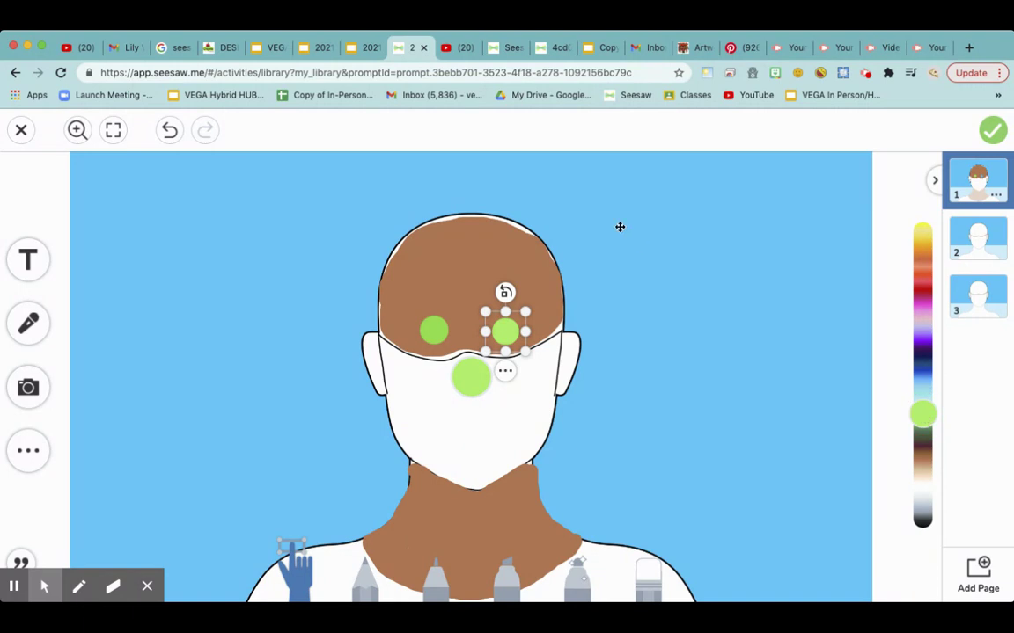
{"action": "left_click", "coordinate": [526, 315]}
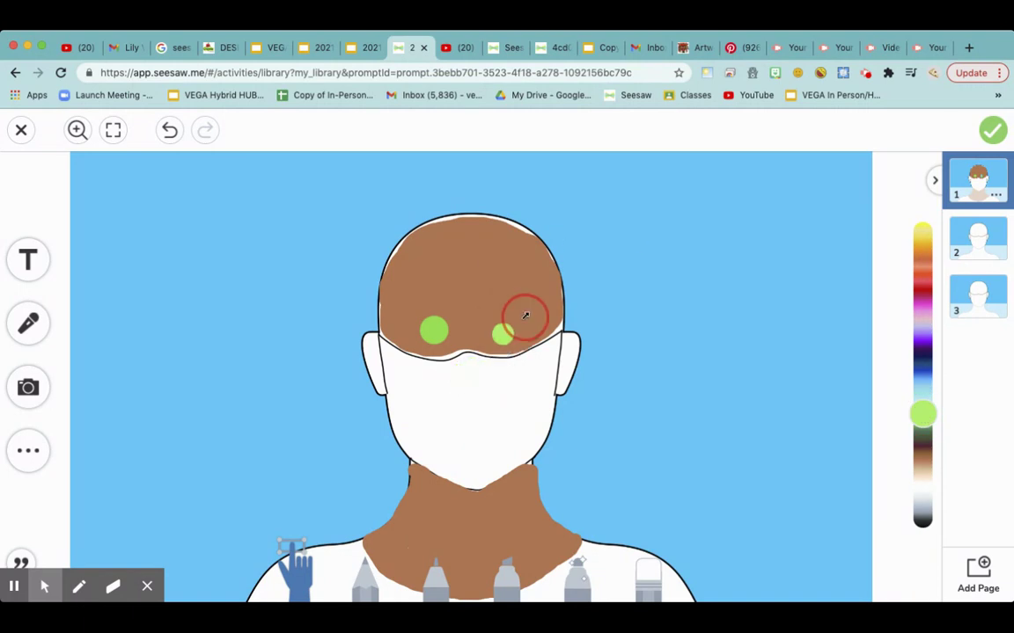
{"action": "left_click_drag", "start_coordinate": [525, 315], "coordinate": [530, 310]}
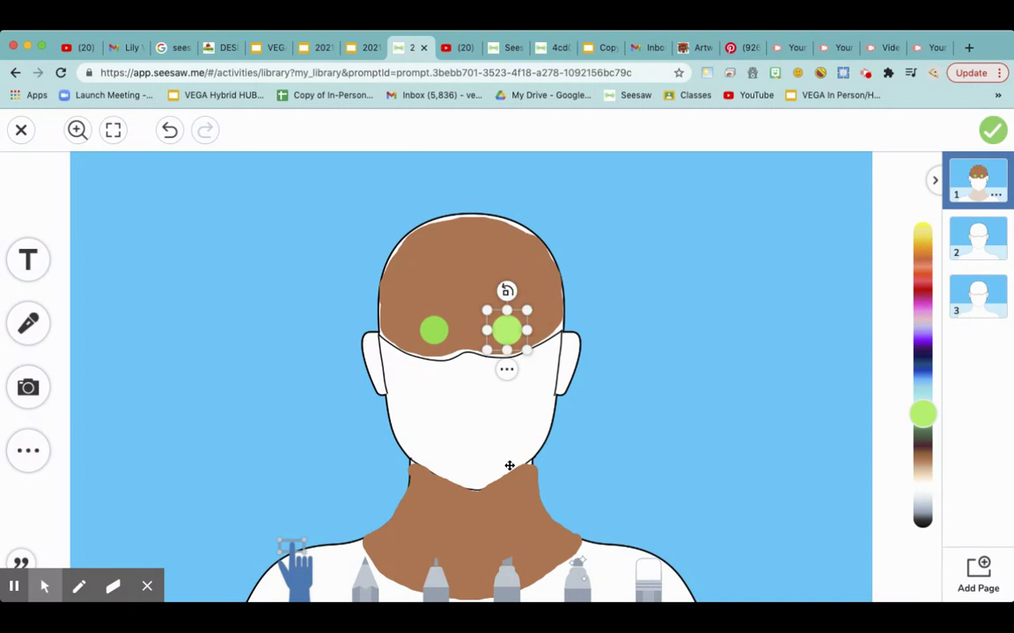
Add a small black circle as the pupil of the right green eye
{"action": "left_click", "coordinate": [29, 453]}
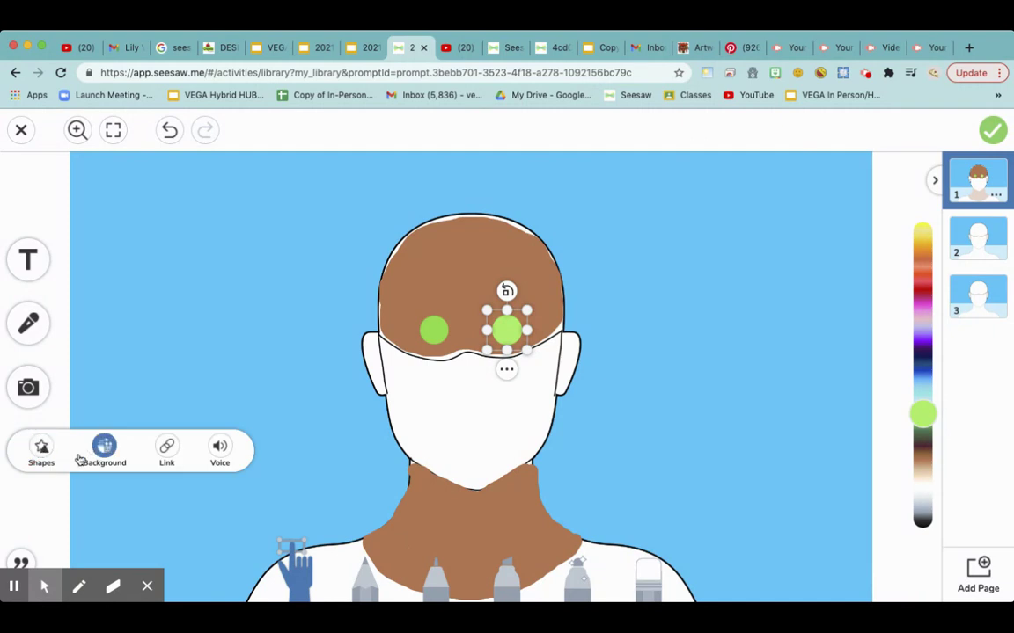
{"action": "left_click", "coordinate": [43, 452]}
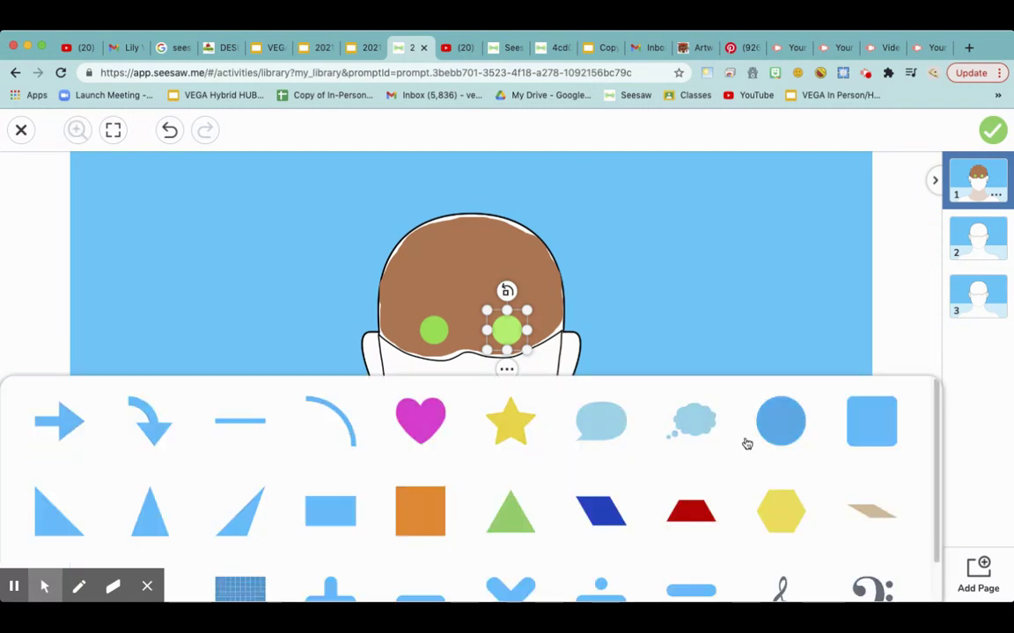
{"action": "left_click", "coordinate": [771, 415]}
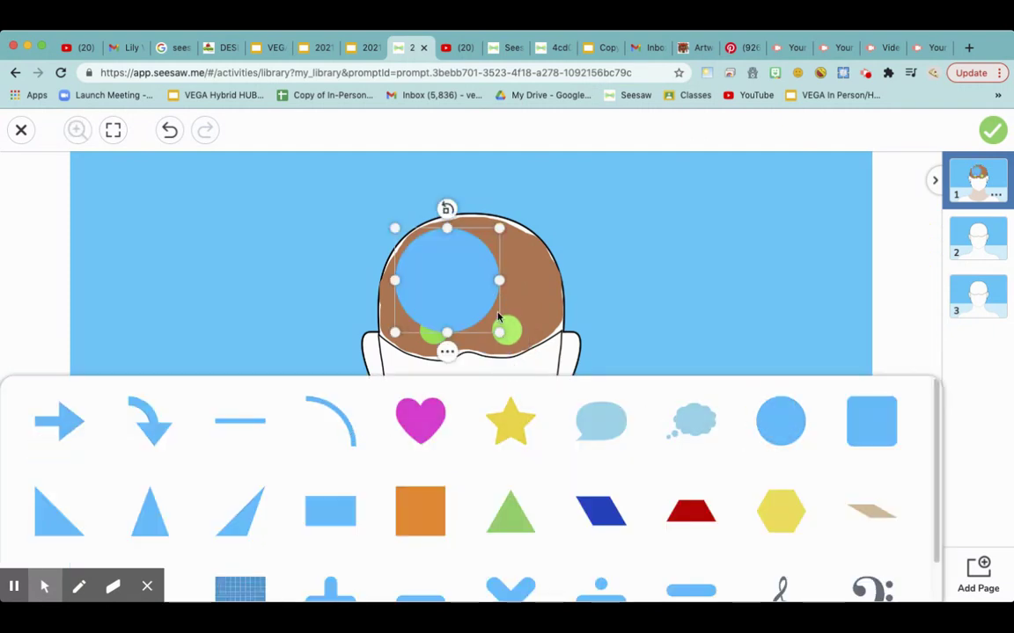
{"action": "left_click", "coordinate": [780, 421]}
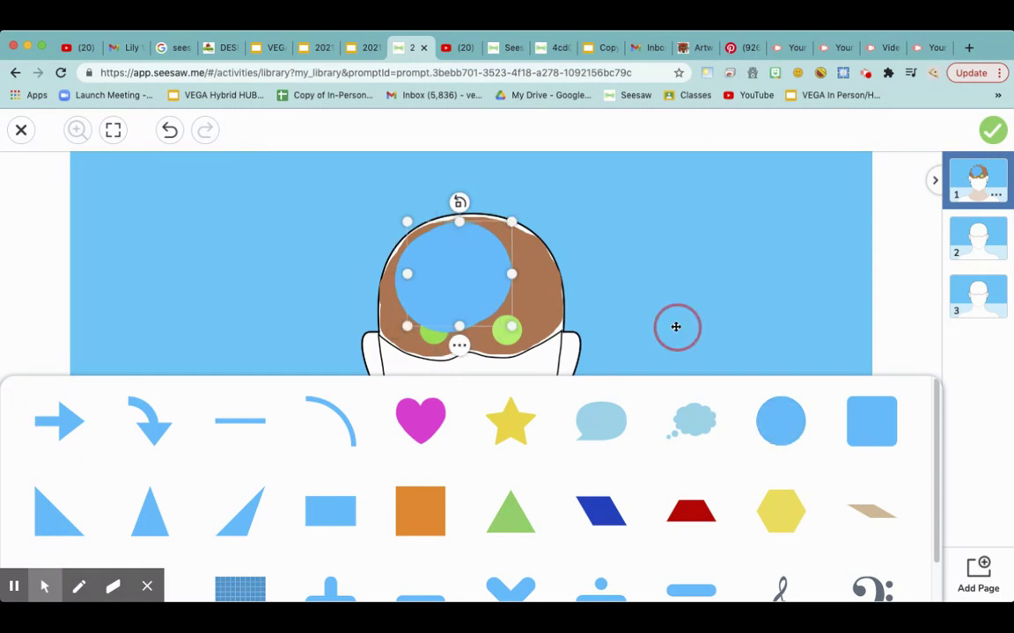
{"action": "left_click", "coordinate": [675, 326]}
{"action": "left_click_drag", "start_coordinate": [511, 327], "coordinate": [428, 261]}
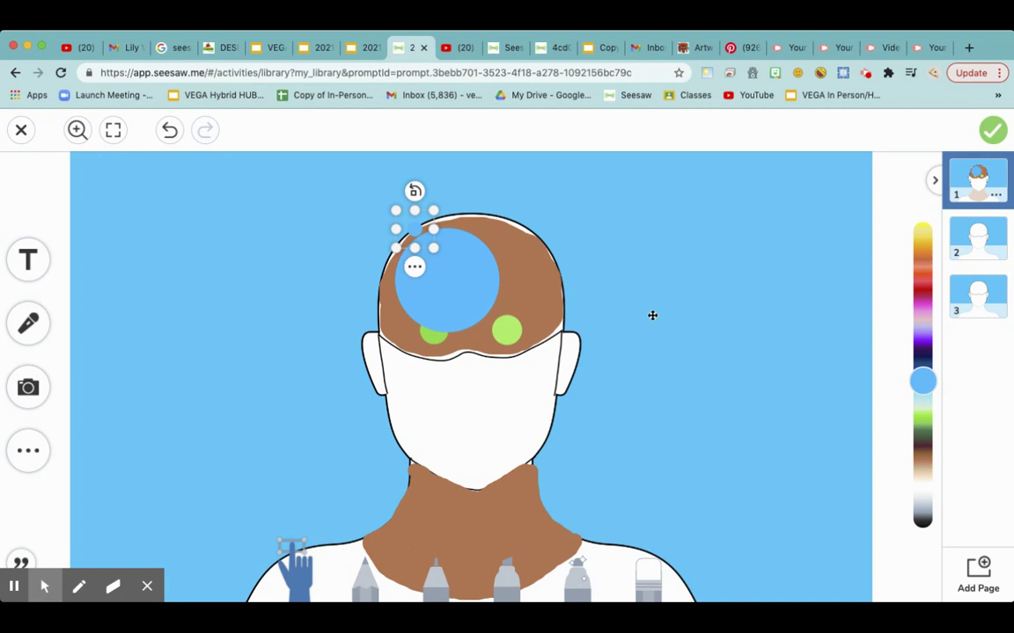
{"action": "left_click_drag", "start_coordinate": [921, 381], "coordinate": [922, 520]}
{"action": "left_click_drag", "start_coordinate": [412, 227], "coordinate": [508, 331]}
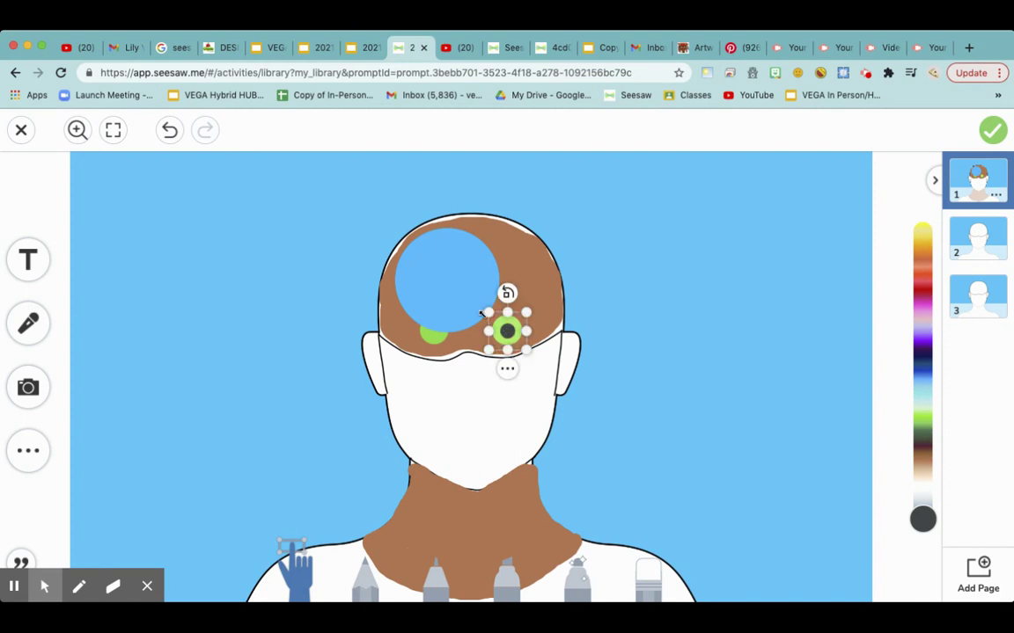
Recolour the big blue circle dark grey and shrink it into the left eye's pupil
{"action": "left_click", "coordinate": [457, 286]}
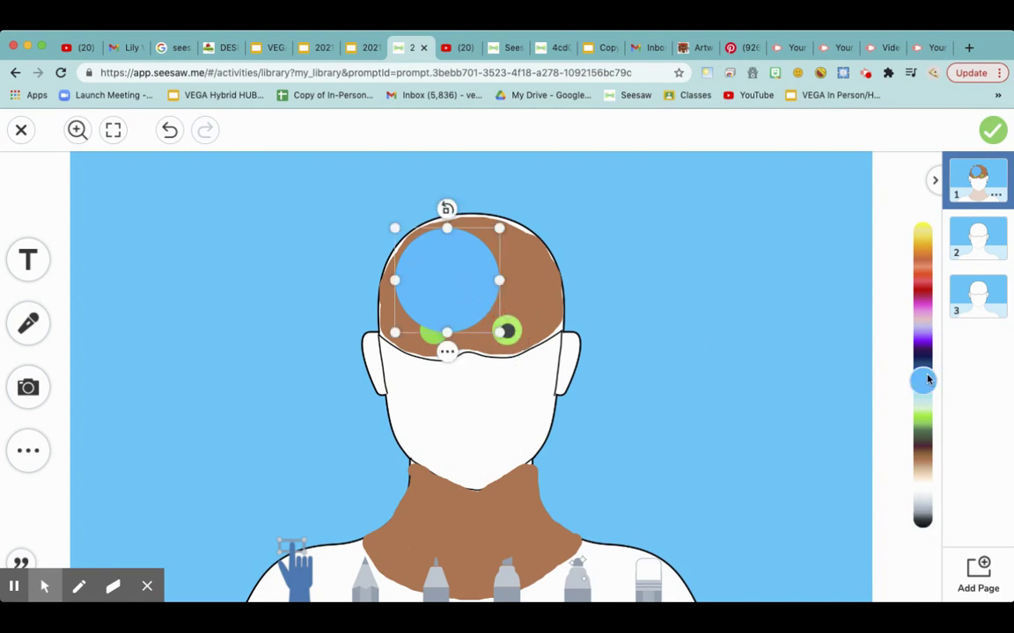
{"action": "left_click_drag", "start_coordinate": [927, 380], "coordinate": [926, 525]}
{"action": "left_click_drag", "start_coordinate": [500, 330], "coordinate": [434, 331]}
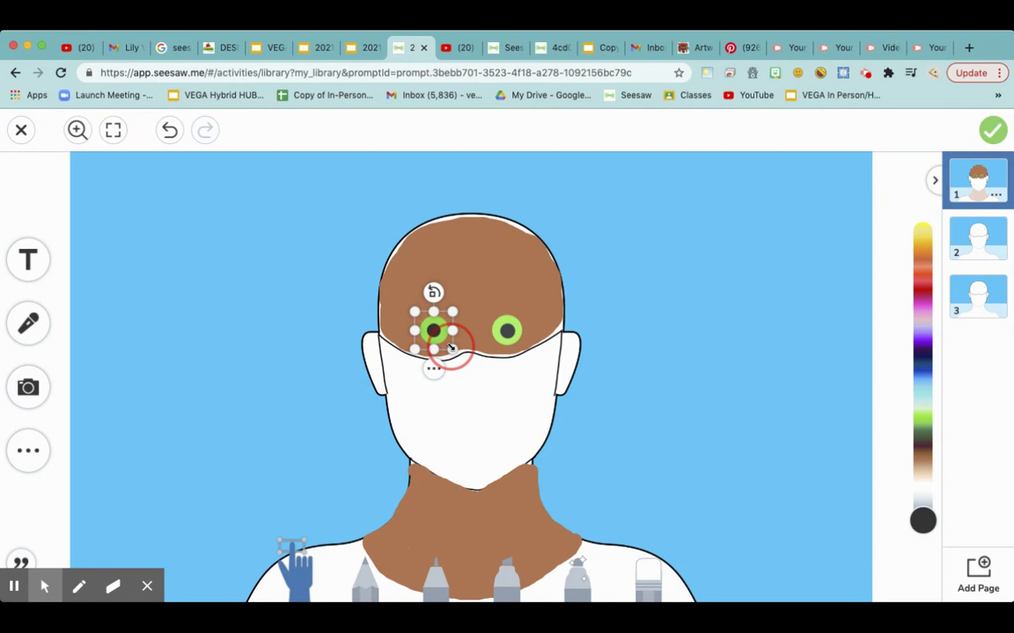
{"action": "left_click", "coordinate": [454, 350]}
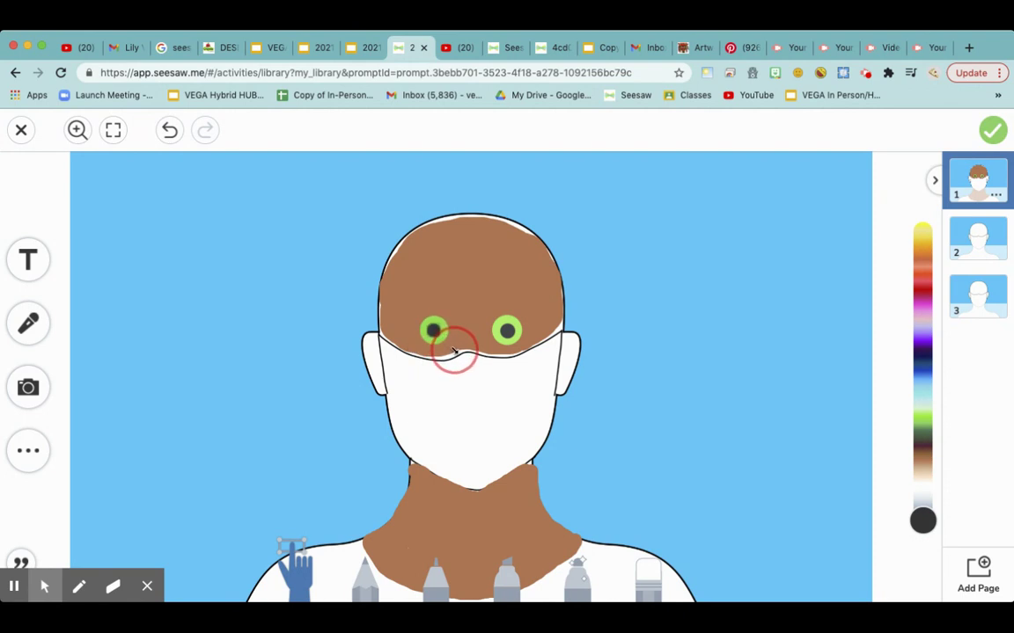
{"action": "left_click", "coordinate": [453, 350]}
{"action": "left_click", "coordinate": [263, 261]}
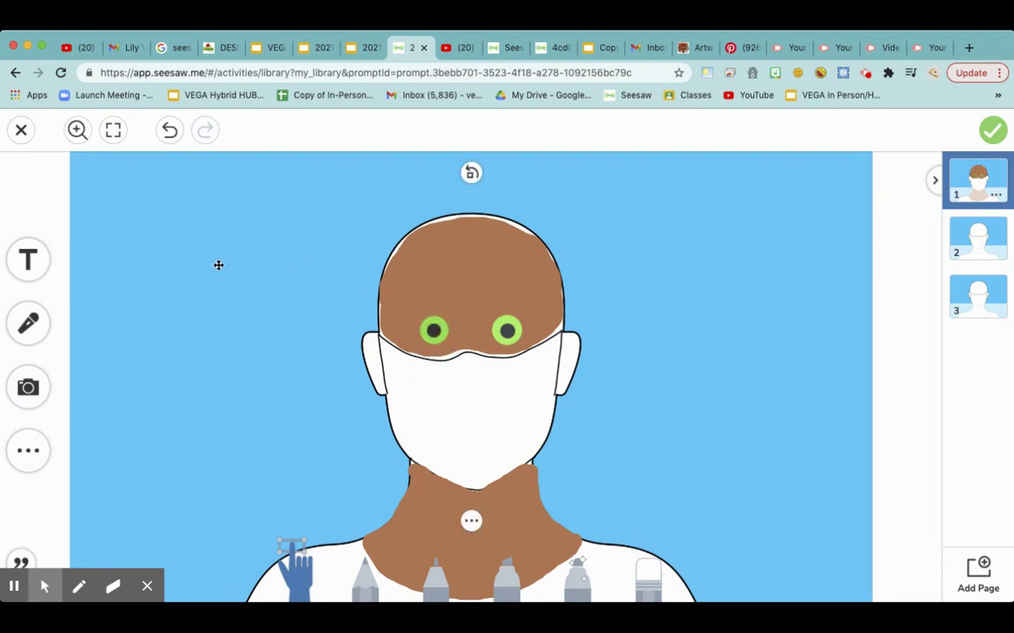
Switch to the pencil with its largest stroke size
{"action": "left_click", "coordinate": [436, 593]}
{"action": "left_click", "coordinate": [360, 586]}
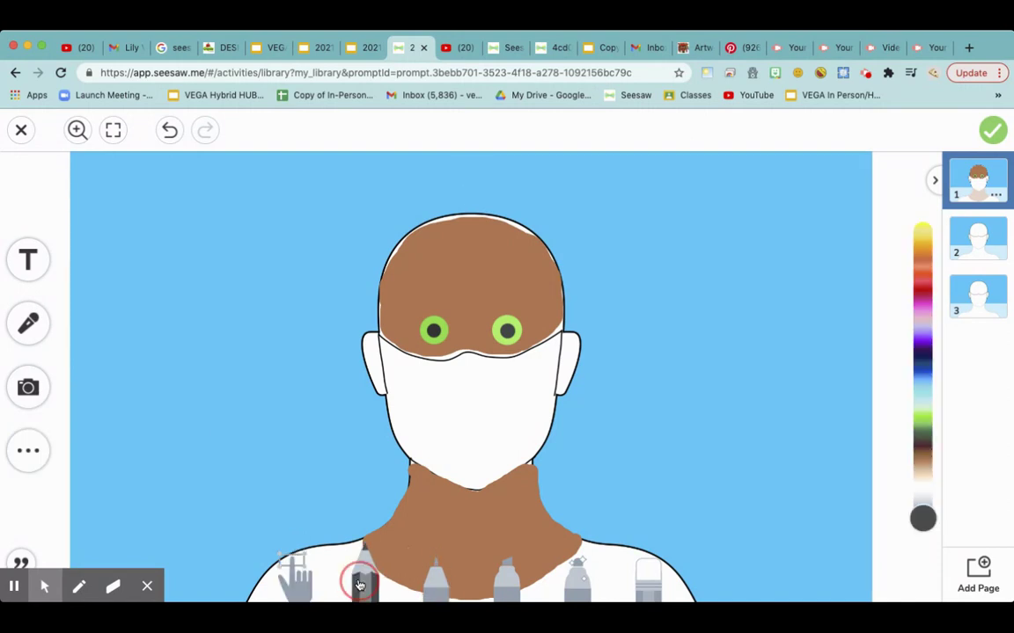
{"action": "left_click", "coordinate": [365, 578]}
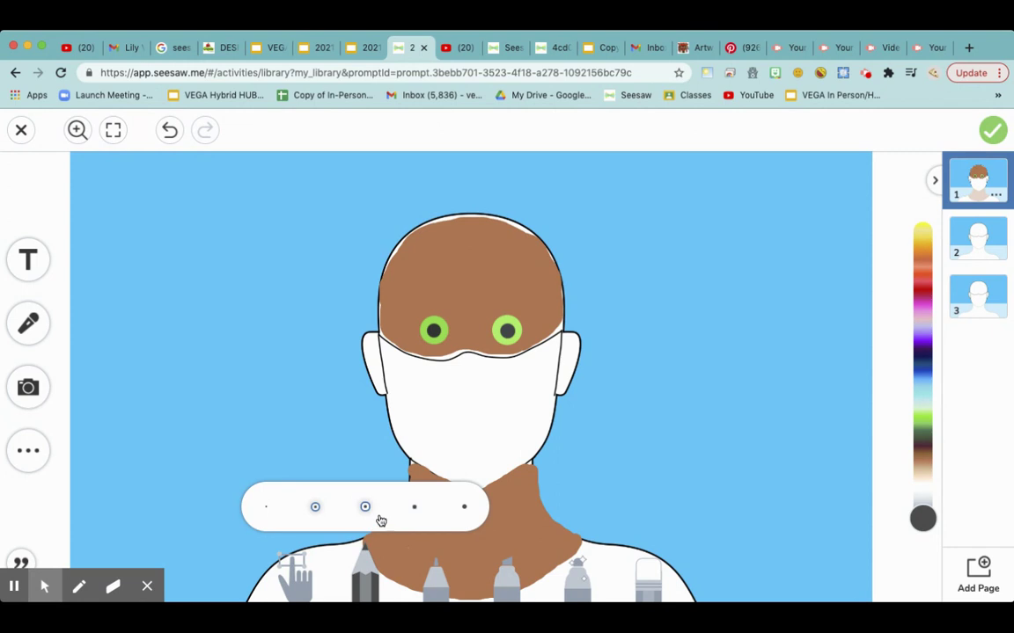
{"action": "left_click", "coordinate": [463, 508]}
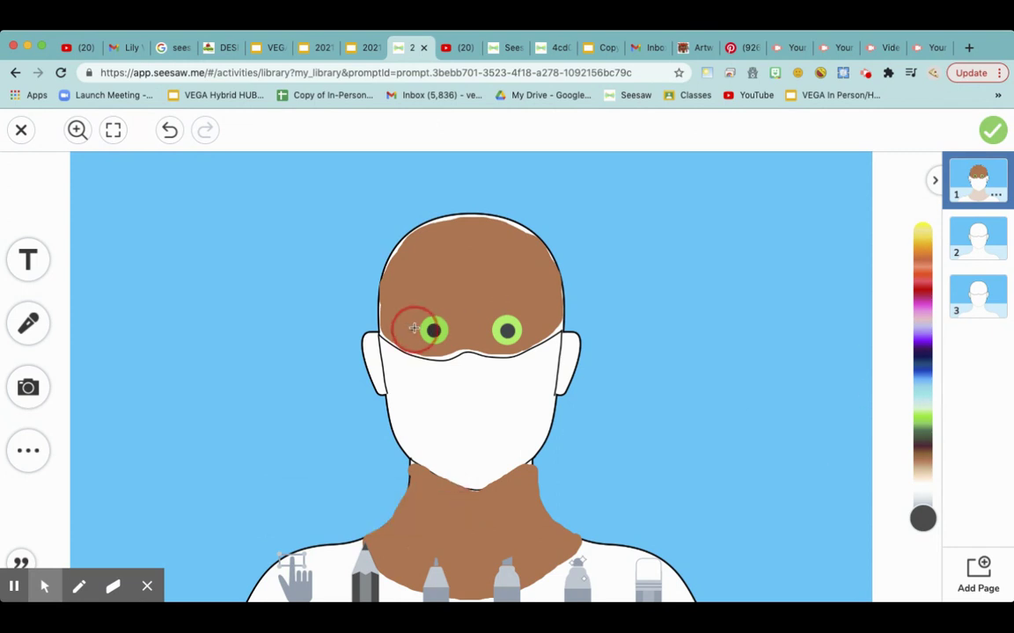
Pencil lashes on both eyes, undoing the stray right-eye outline, and draw an arched eyebrow
{"action": "mouse_move", "coordinate": [414, 327]}
{"action": "left_mouse_down"}
{"action": "mouse_move", "coordinate": [427, 317]}
{"action": "mouse_move", "coordinate": [455, 329]}
{"action": "mouse_move", "coordinate": [424, 334]}
{"action": "mouse_move", "coordinate": [446, 337]}
{"action": "mouse_move", "coordinate": [448, 325]}
{"action": "mouse_move", "coordinate": [447, 339]}
{"action": "mouse_move", "coordinate": [415, 332]}
{"action": "left_mouse_up"}
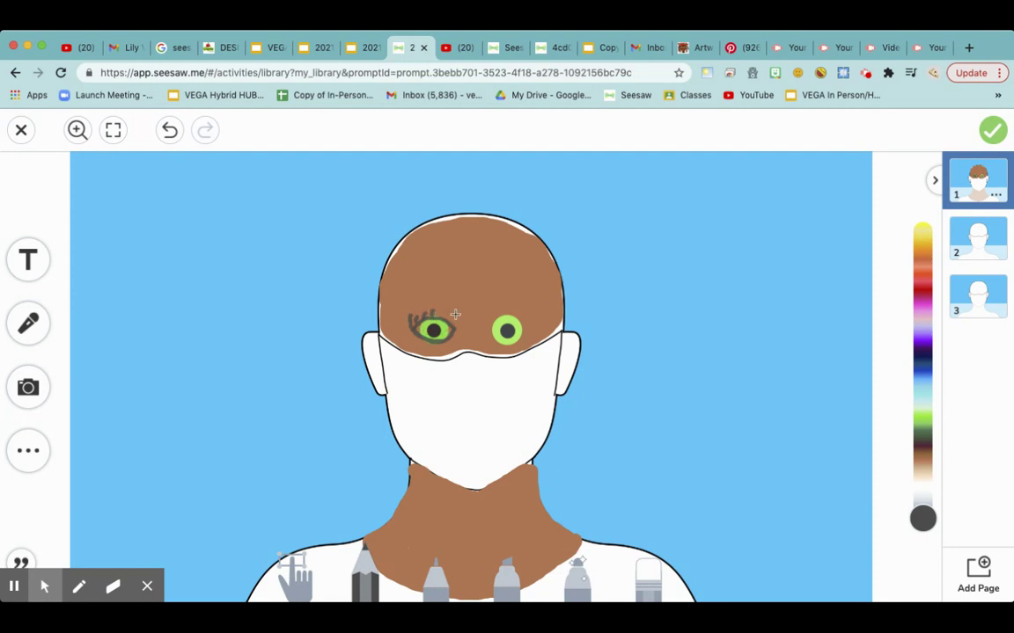
{"action": "left_click_drag", "start_coordinate": [482, 327], "coordinate": [517, 321]}
{"action": "mouse_move", "coordinate": [482, 331]}
{"action": "left_mouse_down"}
{"action": "mouse_move", "coordinate": [525, 330]}
{"action": "mouse_move", "coordinate": [511, 343]}
{"action": "mouse_move", "coordinate": [482, 328]}
{"action": "mouse_move", "coordinate": [504, 342]}
{"action": "mouse_move", "coordinate": [522, 330]}
{"action": "left_mouse_up"}
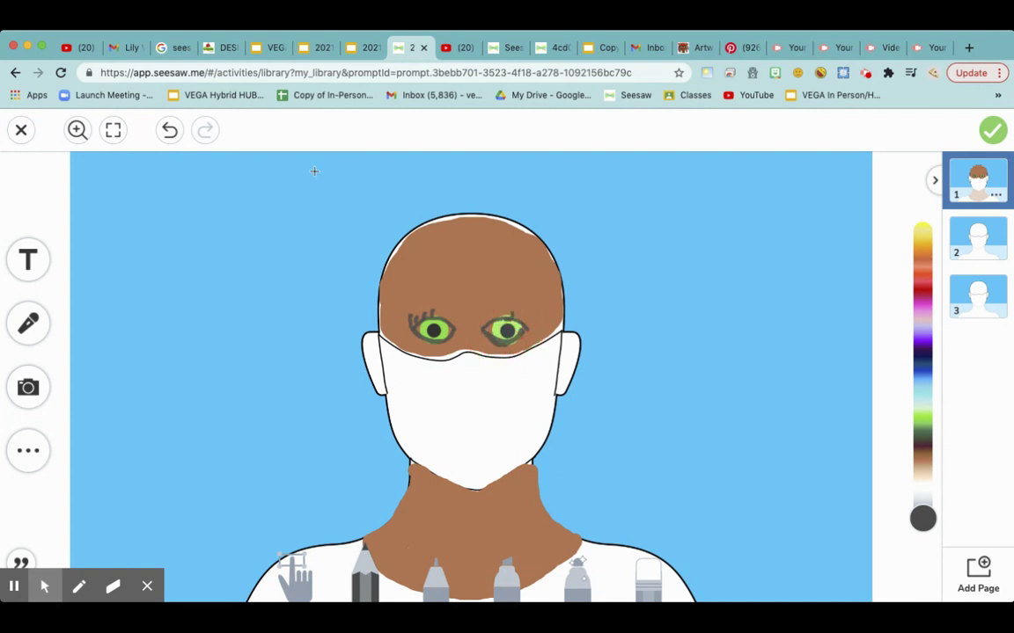
{"action": "left_click", "coordinate": [170, 130]}
{"action": "left_click", "coordinate": [170, 129]}
{"action": "left_click", "coordinate": [169, 130]}
{"action": "left_click", "coordinate": [170, 130]}
{"action": "left_click", "coordinate": [170, 129]}
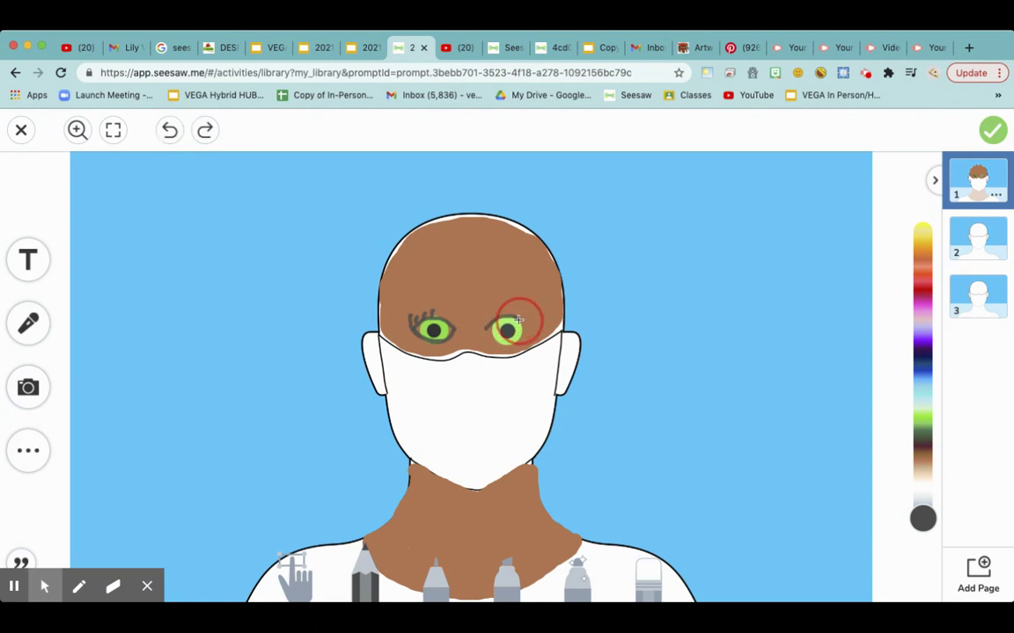
{"action": "left_click_drag", "start_coordinate": [527, 327], "coordinate": [524, 329]}
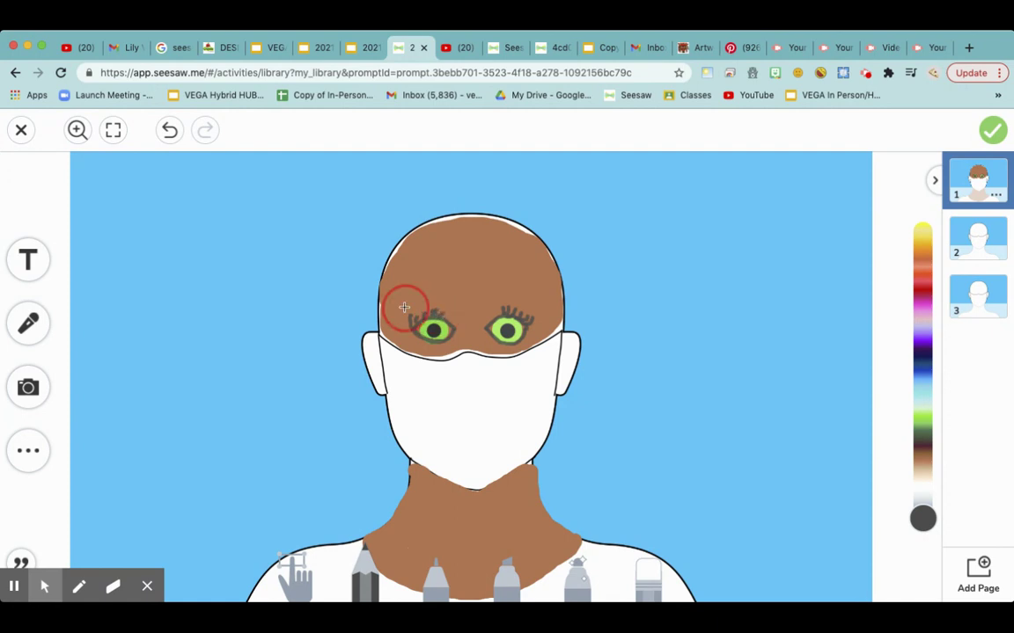
{"action": "mouse_move", "coordinate": [405, 306]}
{"action": "left_mouse_down"}
{"action": "mouse_move", "coordinate": [421, 290]}
{"action": "mouse_move", "coordinate": [448, 288]}
{"action": "mouse_move", "coordinate": [534, 306]}
{"action": "left_mouse_up"}
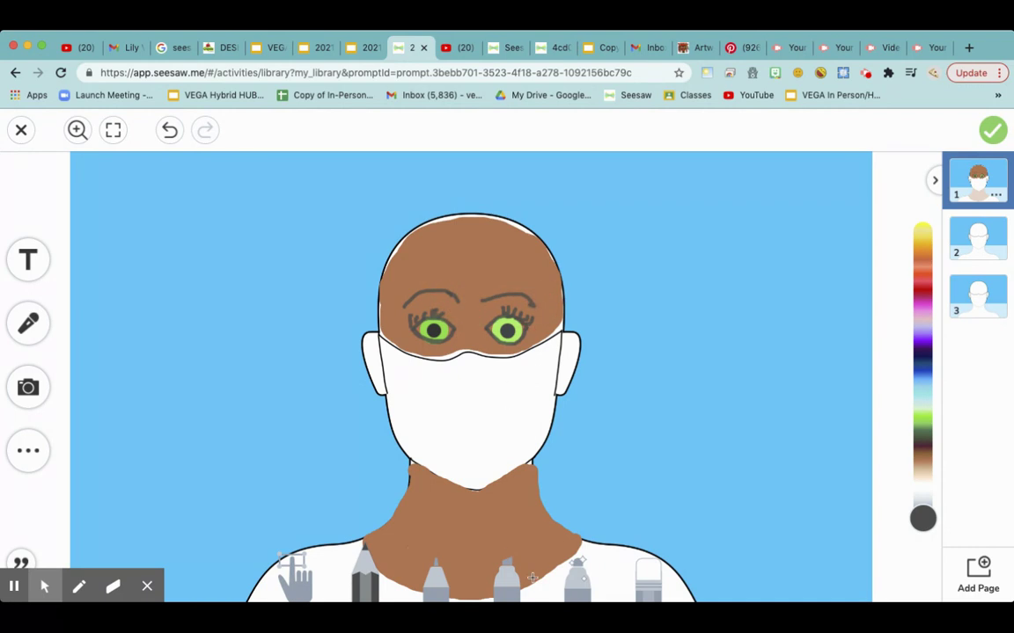
Set the marker to a thick size and a darker brown
{"action": "left_click", "coordinate": [440, 584]}
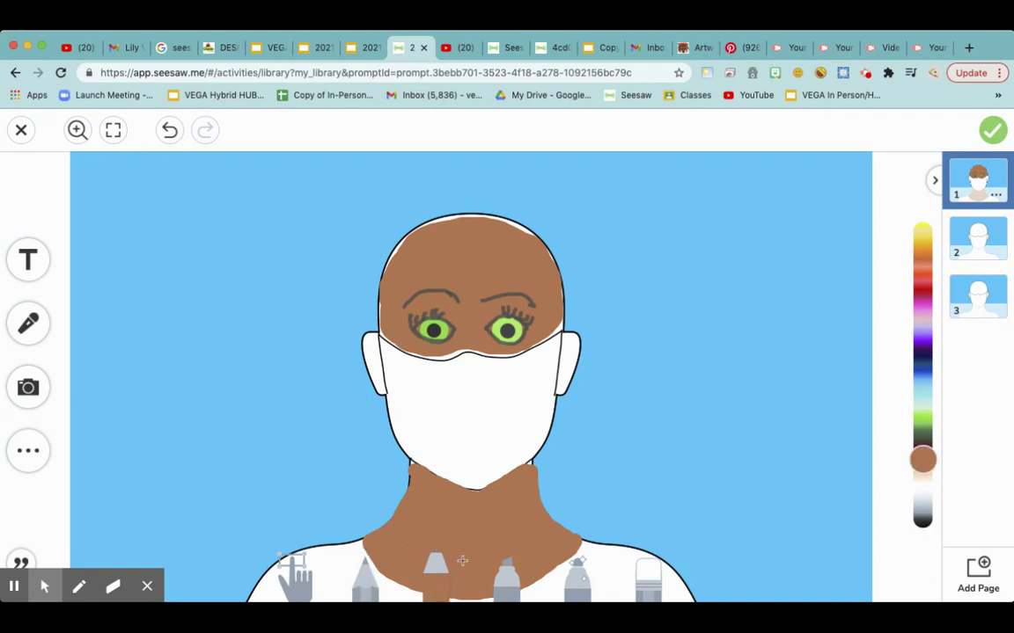
{"action": "left_click", "coordinate": [438, 585]}
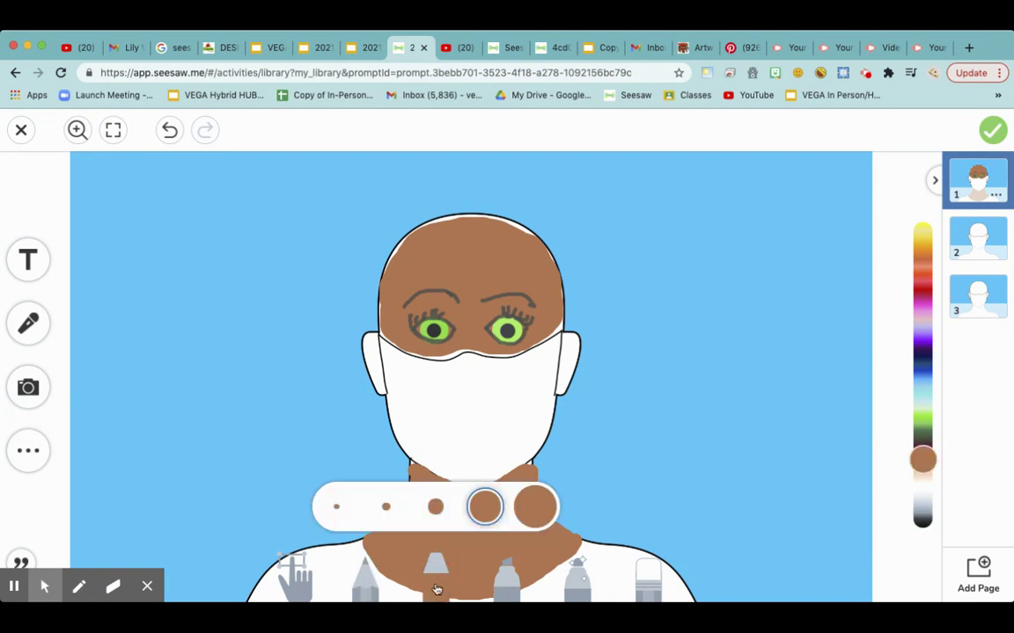
{"action": "left_click", "coordinate": [484, 509]}
{"action": "mouse_move", "coordinate": [926, 459]}
{"action": "left_mouse_down"}
{"action": "mouse_move", "coordinate": [925, 472]}
{"action": "mouse_move", "coordinate": [923, 451]}
{"action": "left_mouse_up"}
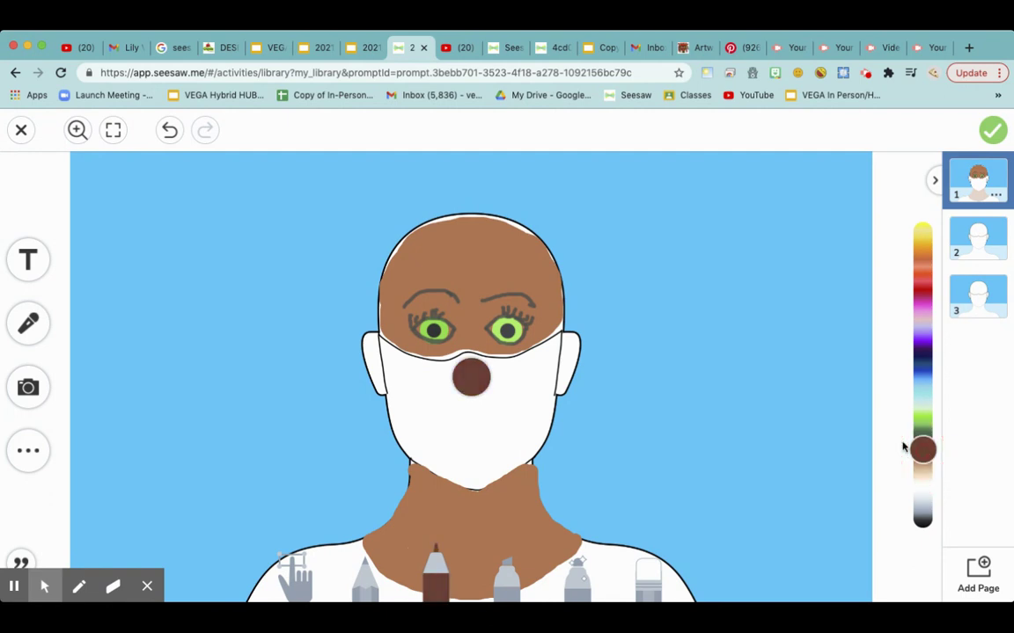
Draw curly brown hair over the head and down both sides past the mask
{"action": "mouse_move", "coordinate": [431, 227]}
{"action": "left_mouse_down"}
{"action": "mouse_move", "coordinate": [471, 203]}
{"action": "mouse_move", "coordinate": [539, 272]}
{"action": "mouse_move", "coordinate": [562, 307]}
{"action": "mouse_move", "coordinate": [601, 476]}
{"action": "left_mouse_up"}
{"action": "mouse_move", "coordinate": [440, 203]}
{"action": "left_mouse_down"}
{"action": "mouse_move", "coordinate": [369, 353]}
{"action": "mouse_move", "coordinate": [383, 480]}
{"action": "mouse_move", "coordinate": [359, 495]}
{"action": "left_mouse_up"}
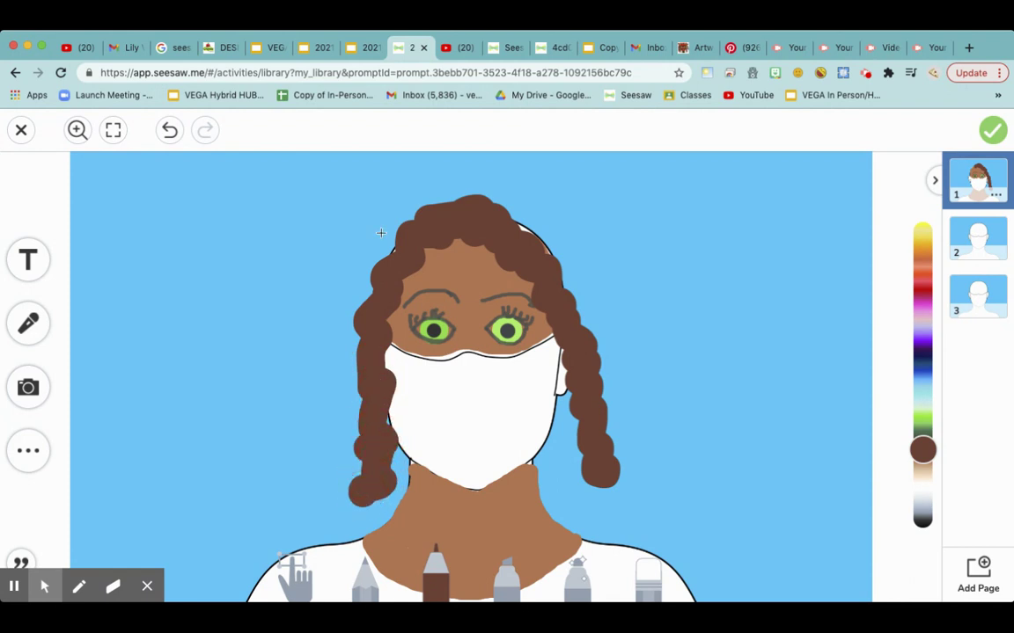
{"action": "mouse_move", "coordinate": [453, 207]}
{"action": "left_mouse_down"}
{"action": "mouse_move", "coordinate": [380, 218]}
{"action": "mouse_move", "coordinate": [344, 301]}
{"action": "mouse_move", "coordinate": [349, 409]}
{"action": "mouse_move", "coordinate": [327, 489]}
{"action": "left_mouse_up"}
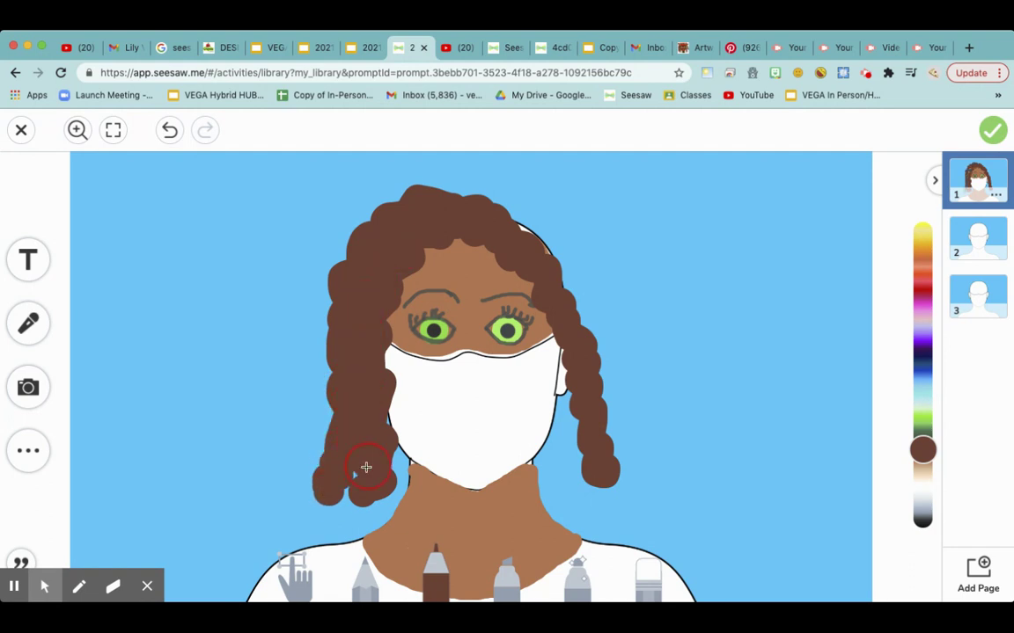
{"action": "mouse_move", "coordinate": [442, 193]}
{"action": "left_mouse_down"}
{"action": "mouse_move", "coordinate": [468, 193]}
{"action": "mouse_move", "coordinate": [563, 274]}
{"action": "mouse_move", "coordinate": [615, 341]}
{"action": "mouse_move", "coordinate": [635, 429]}
{"action": "mouse_move", "coordinate": [627, 466]}
{"action": "mouse_move", "coordinate": [610, 334]}
{"action": "mouse_move", "coordinate": [575, 254]}
{"action": "mouse_move", "coordinate": [541, 218]}
{"action": "mouse_move", "coordinate": [495, 195]}
{"action": "mouse_move", "coordinate": [576, 239]}
{"action": "mouse_move", "coordinate": [623, 332]}
{"action": "mouse_move", "coordinate": [610, 377]}
{"action": "mouse_move", "coordinate": [573, 384]}
{"action": "mouse_move", "coordinate": [596, 466]}
{"action": "left_mouse_up"}
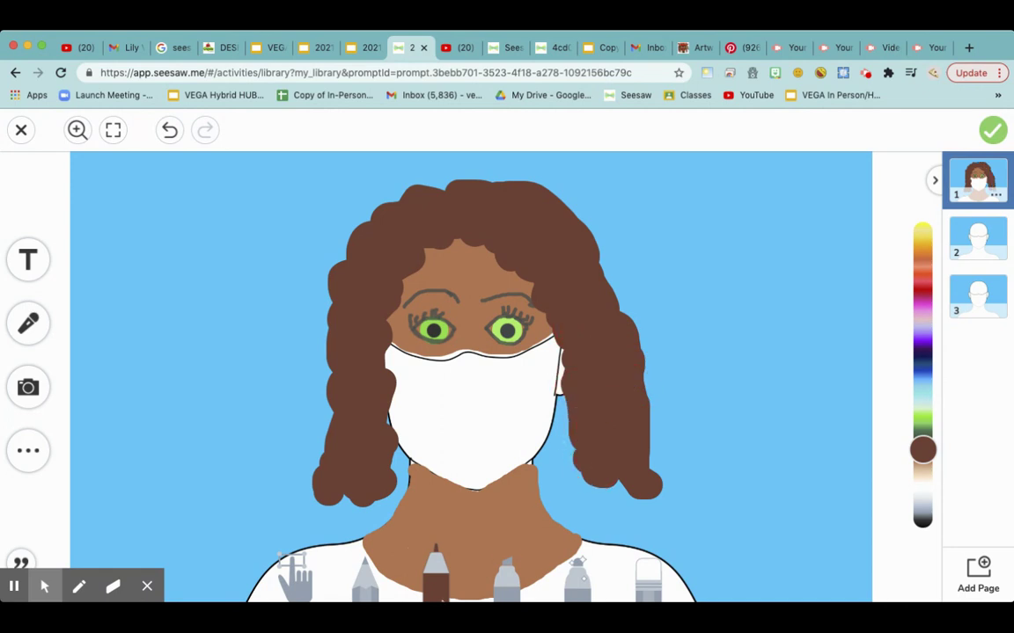
Set the marker to a thinner size and an orange colour
{"action": "left_click", "coordinate": [439, 568]}
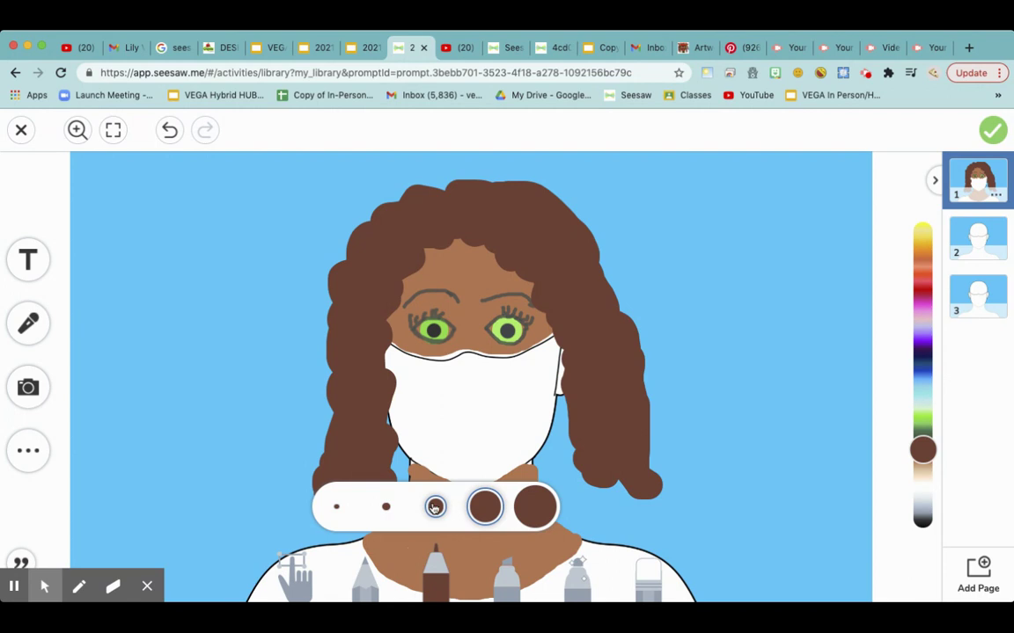
{"action": "left_click", "coordinate": [387, 507]}
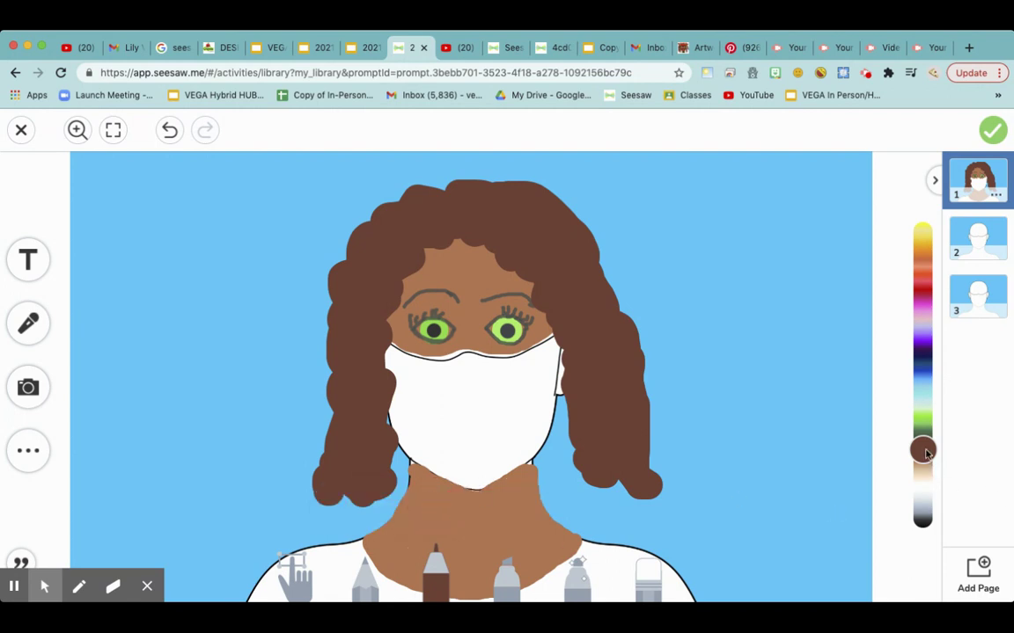
{"action": "left_click_drag", "start_coordinate": [925, 453], "coordinate": [921, 260]}
Draw four wavy orange highlight strands down the left and right hair
{"action": "mouse_move", "coordinate": [475, 206]}
{"action": "left_mouse_down"}
{"action": "mouse_move", "coordinate": [475, 250]}
{"action": "mouse_move", "coordinate": [537, 264]}
{"action": "mouse_move", "coordinate": [610, 377]}
{"action": "mouse_move", "coordinate": [627, 381]}
{"action": "left_mouse_up"}
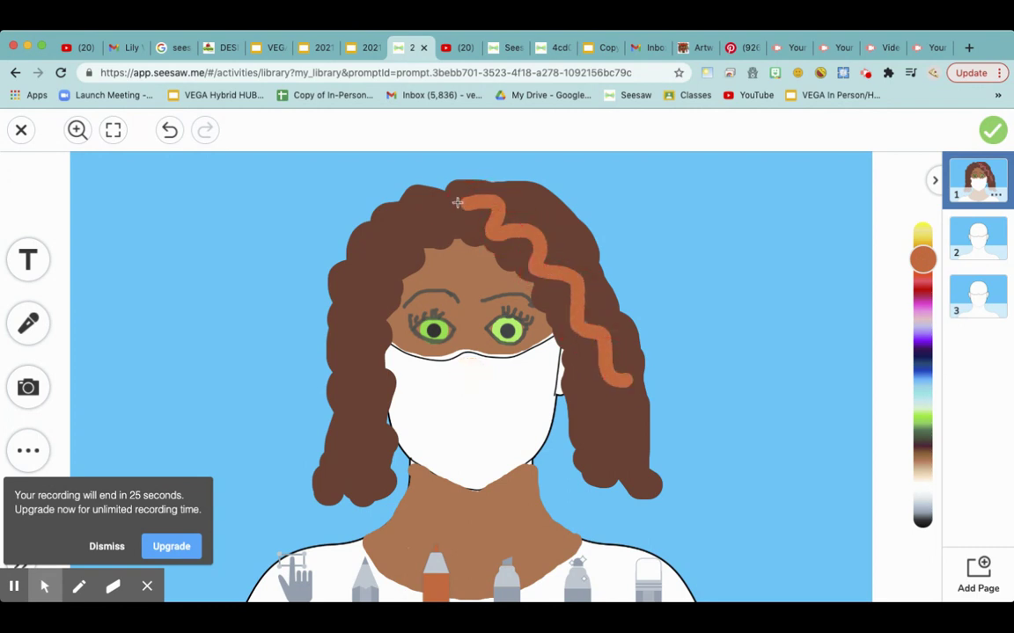
{"action": "mouse_move", "coordinate": [458, 202]}
{"action": "left_mouse_down"}
{"action": "mouse_move", "coordinate": [396, 191]}
{"action": "mouse_move", "coordinate": [370, 229]}
{"action": "mouse_move", "coordinate": [351, 469]}
{"action": "left_mouse_up"}
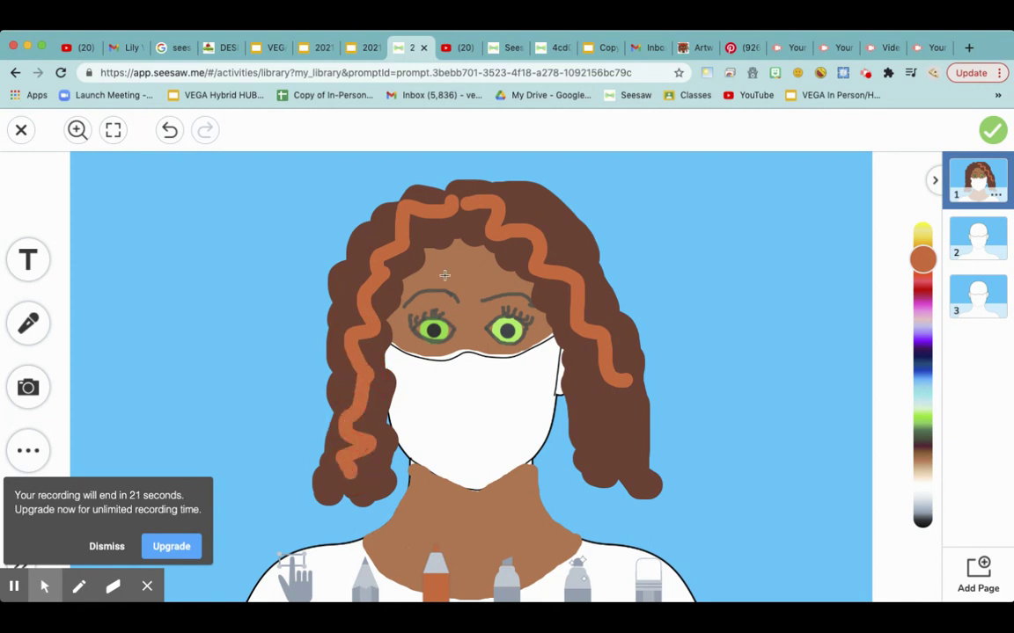
{"action": "mouse_move", "coordinate": [494, 194]}
{"action": "left_mouse_down"}
{"action": "mouse_move", "coordinate": [564, 222]}
{"action": "mouse_move", "coordinate": [606, 294]}
{"action": "mouse_move", "coordinate": [641, 362]}
{"action": "mouse_move", "coordinate": [642, 446]}
{"action": "mouse_move", "coordinate": [655, 489]}
{"action": "left_mouse_up"}
{"action": "mouse_move", "coordinate": [576, 338]}
{"action": "left_mouse_down"}
{"action": "mouse_move", "coordinate": [584, 414]}
{"action": "mouse_move", "coordinate": [609, 479]}
{"action": "left_mouse_up"}
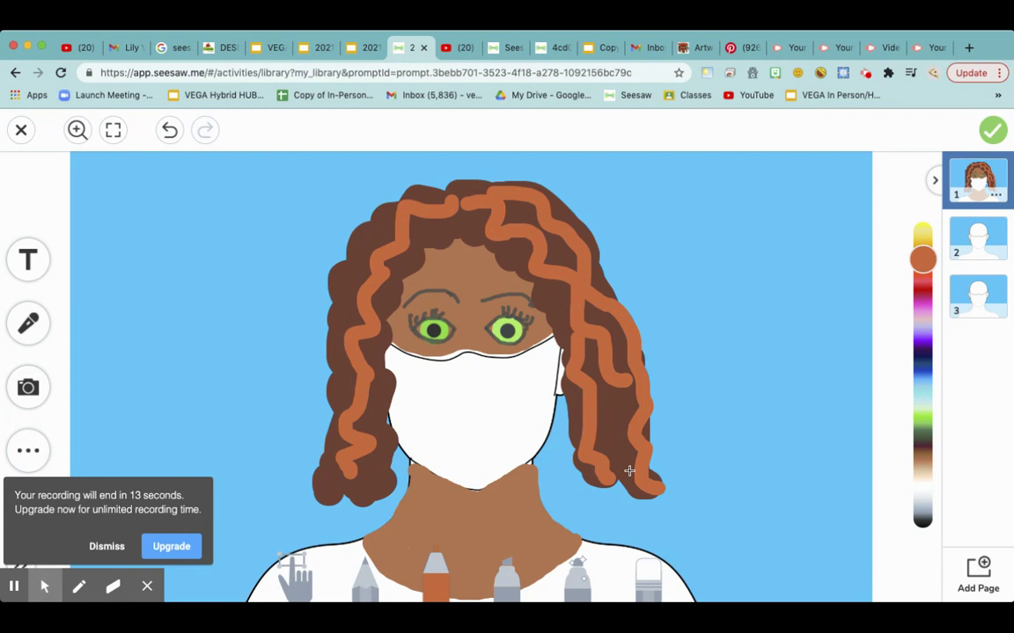